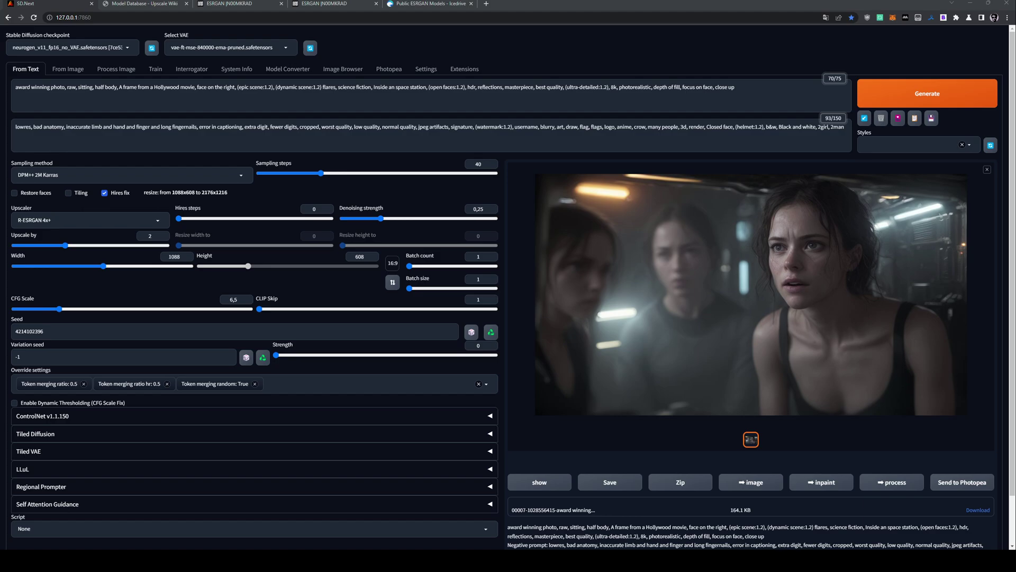
Step: Review the available Hires fix upscalers and browse the universal models table in the Upscale Wiki Model Database
left_click(157, 221)
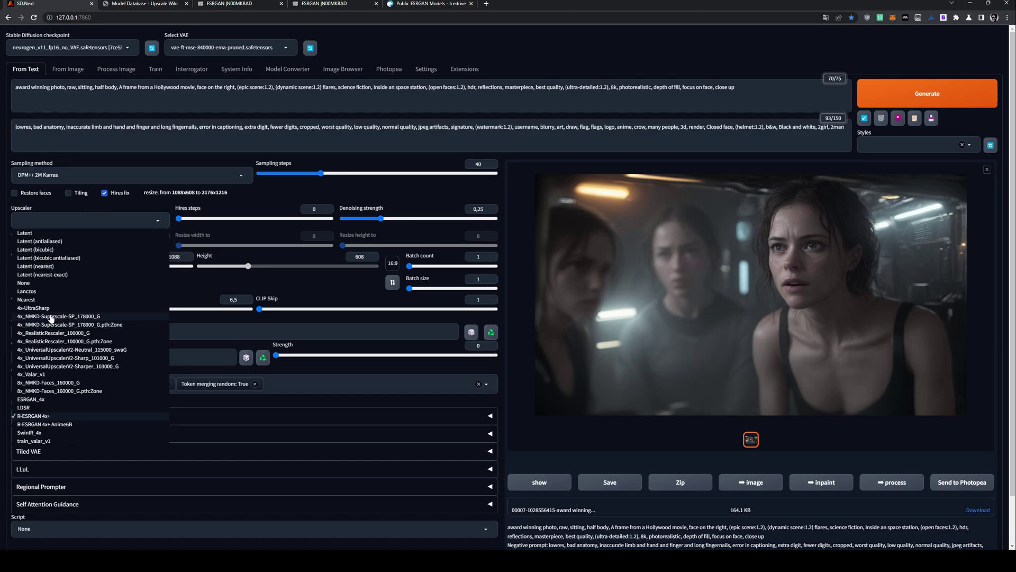
key("ctrl+Tab")
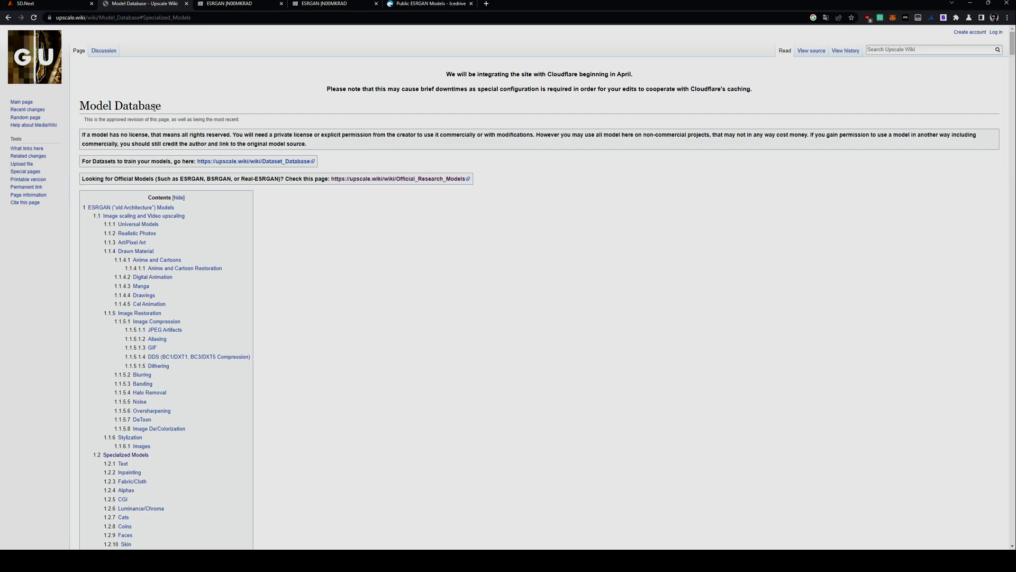
scroll(305, 150, "down", 7)
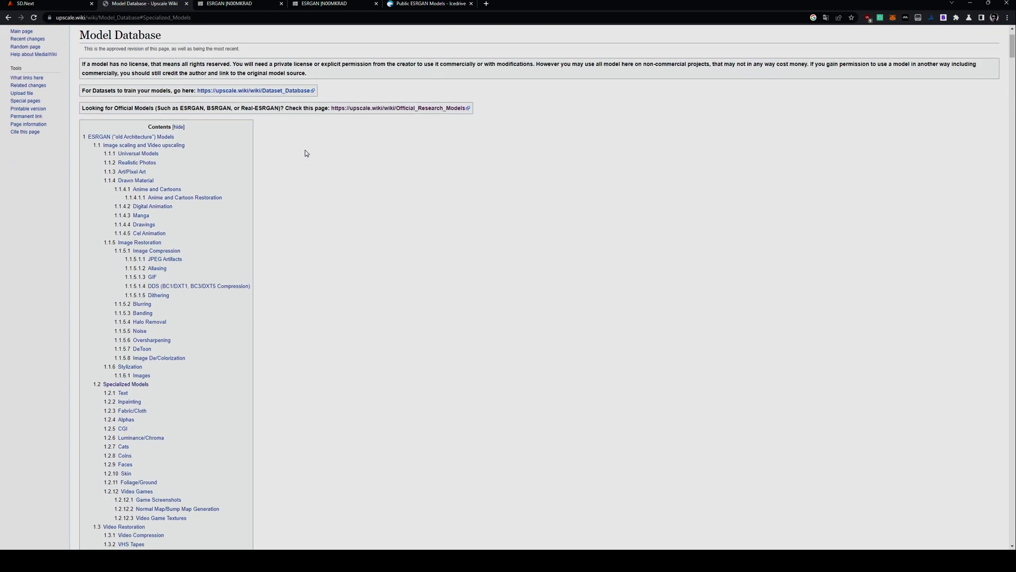
scroll(393, 165, "down", 2)
left_click(340, 269)
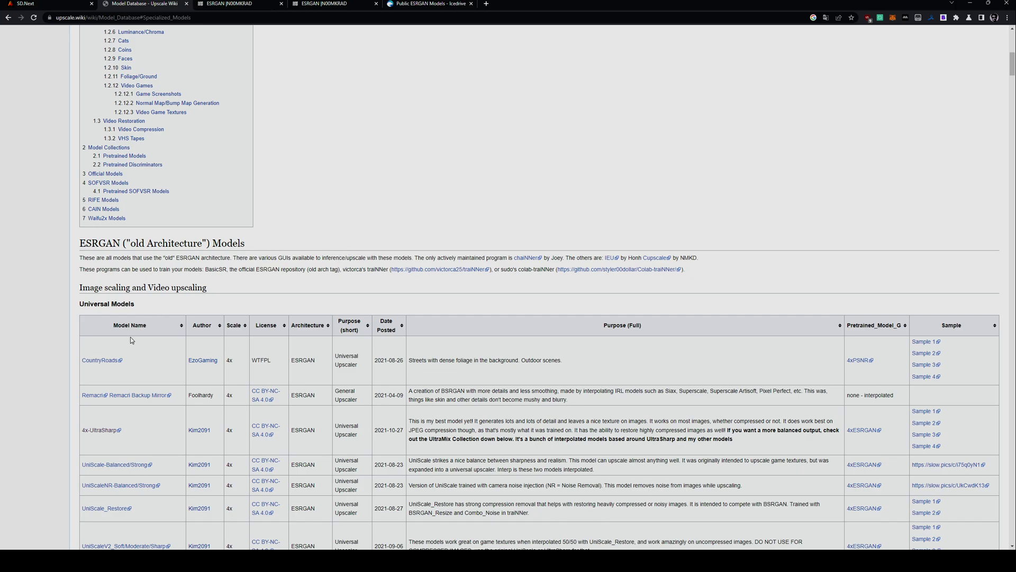
scroll(174, 375, "down", 2)
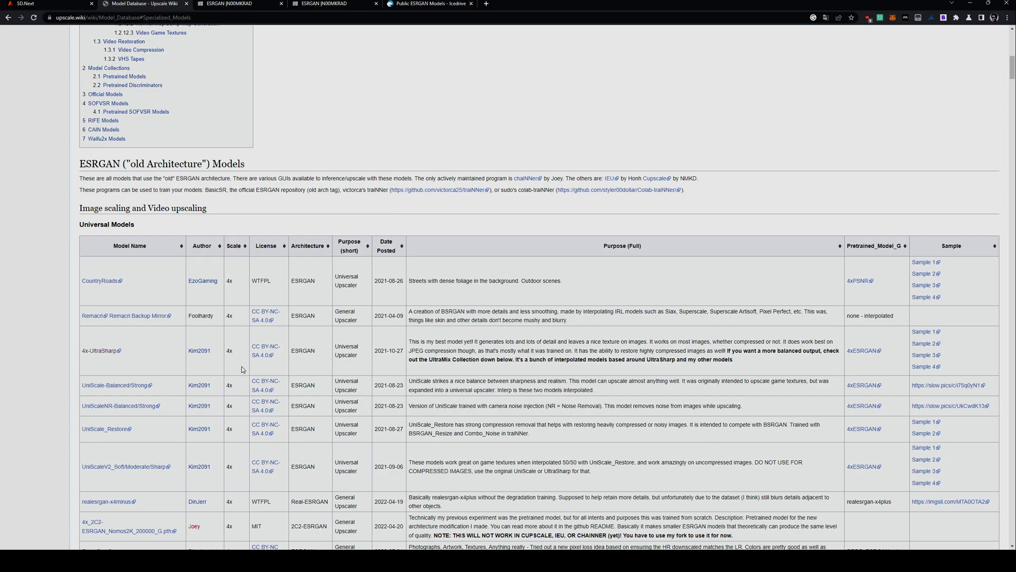
scroll(231, 242, "down", 3)
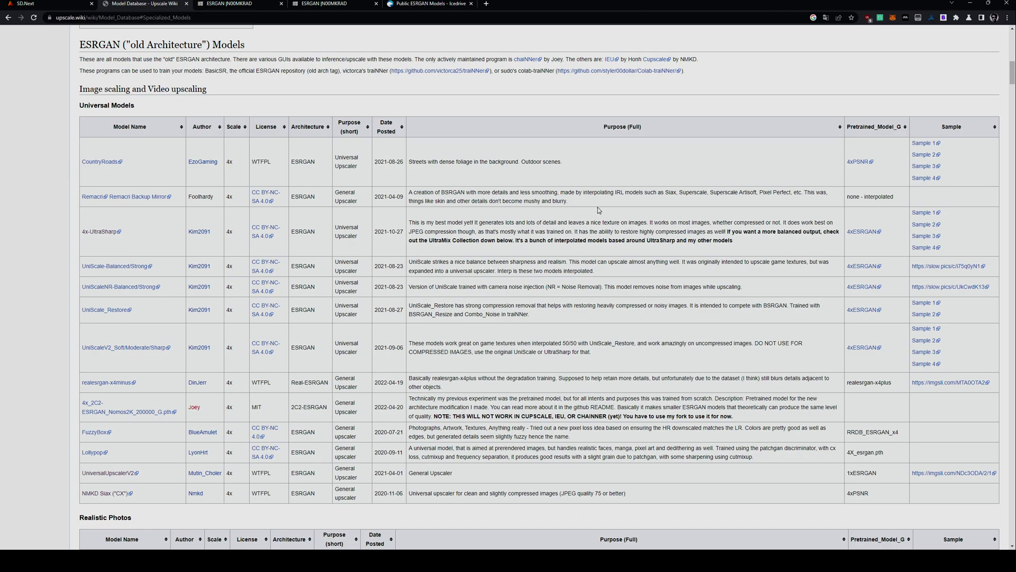
scroll(599, 210, "down", 3)
scroll(675, 215, "up", 1)
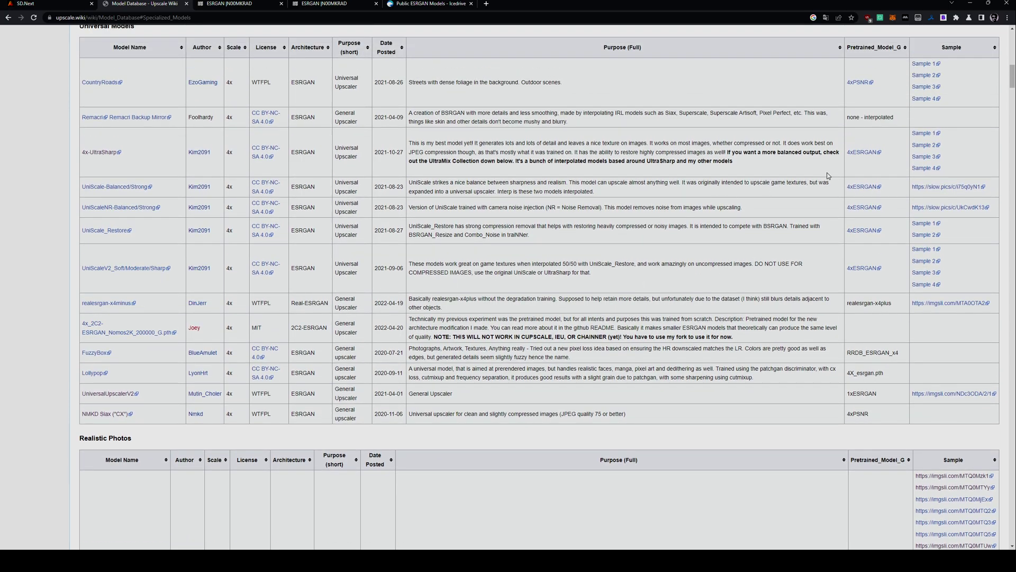
Step: View Sample 1 of the CountryRoads model and return to the model database
left_click(919, 64)
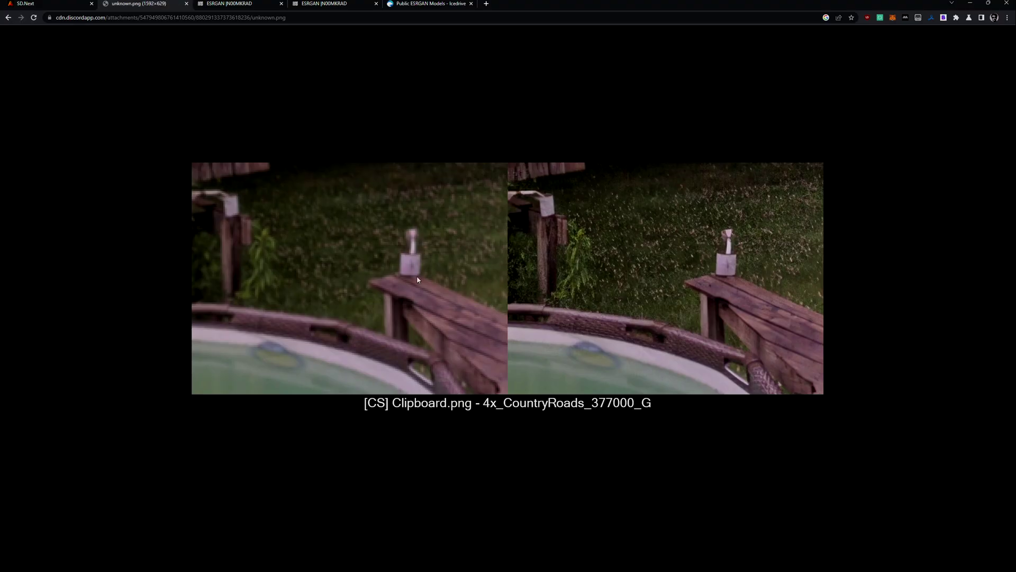
key("alt+Left")
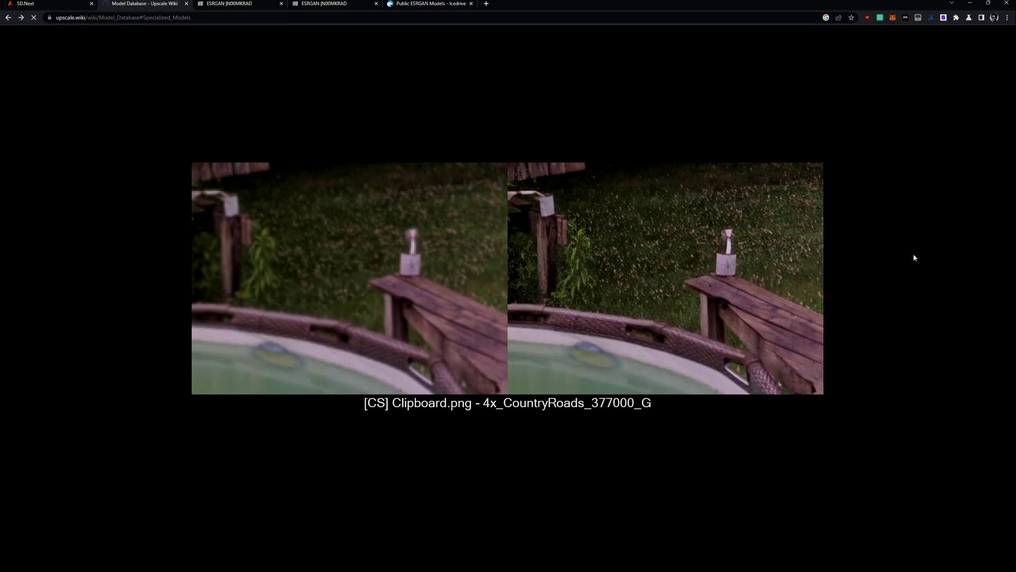
scroll(944, 264, "down", 10)
scroll(941, 252, "up", 10)
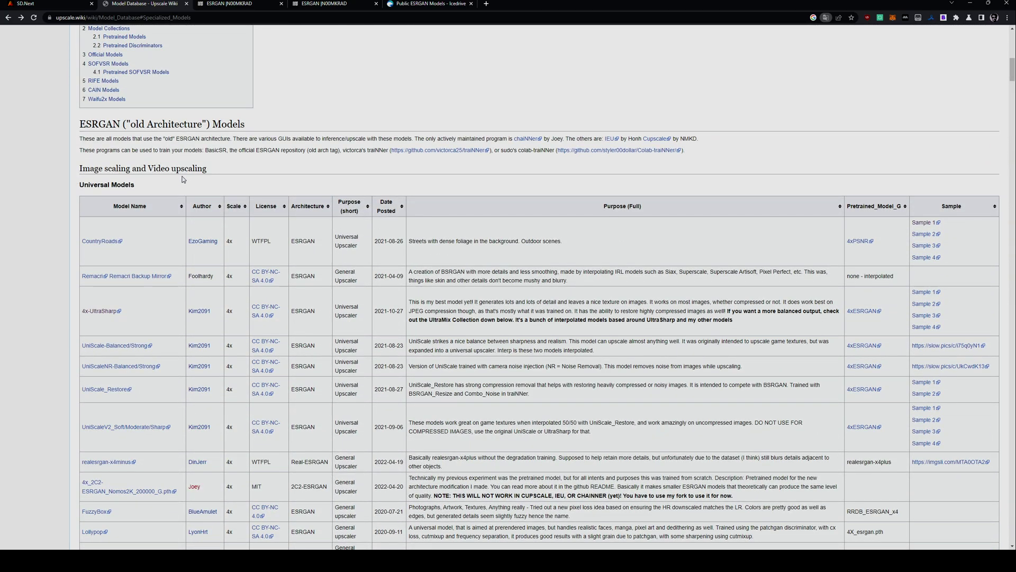
Step: Examine the model database's categories from Universal Models and Realistic Photos through anime, Drawings and image restoration to Specialized Models
left_click_drag(136, 185, 75, 189)
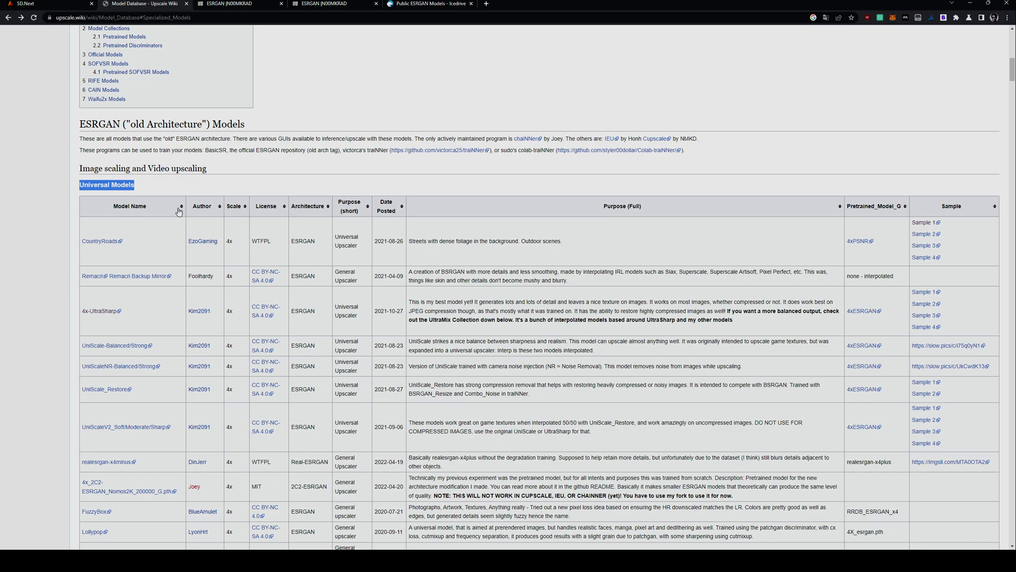
scroll(165, 228, "down", 7)
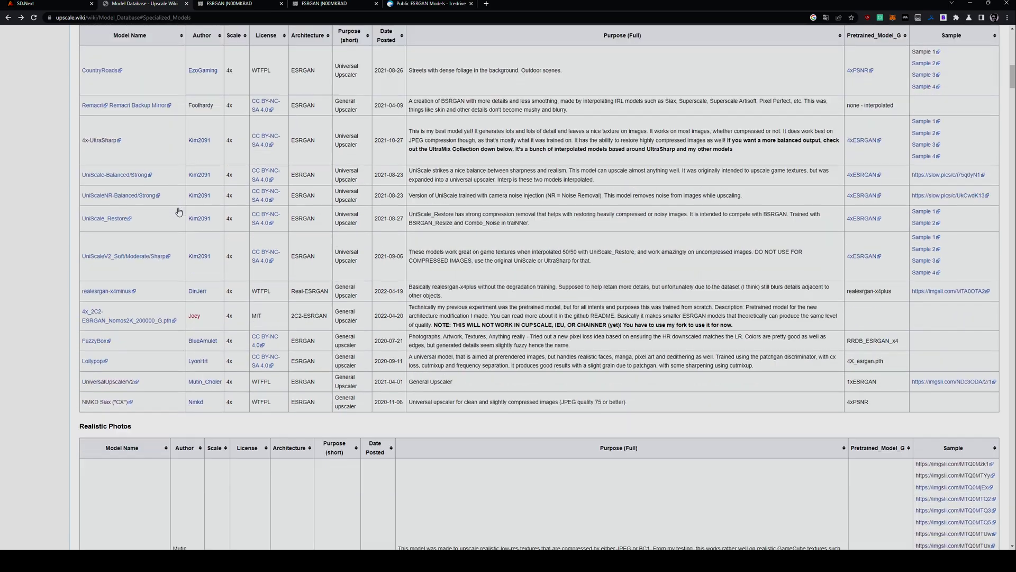
left_click_drag(151, 243, 78, 243)
scroll(98, 243, "down", 7)
mouse_move(127, 265)
left_mouse_down()
mouse_move(81, 262)
mouse_move(79, 246)
left_mouse_up()
scroll(108, 264, "down", 10)
scroll(95, 257, "down", 9)
scroll(96, 257, "down", 8)
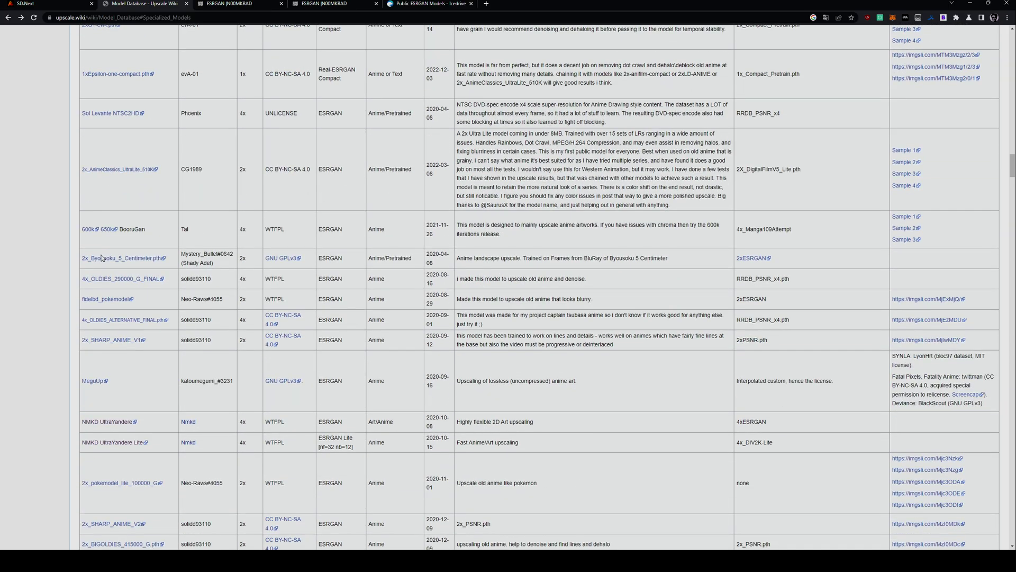
scroll(102, 257, "down", 20)
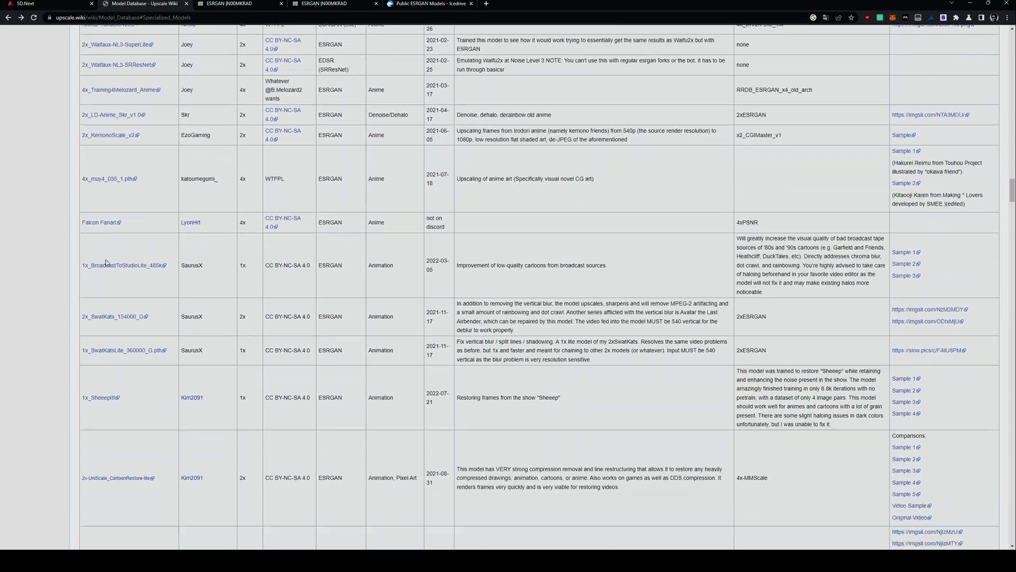
scroll(155, 249, "down", 8)
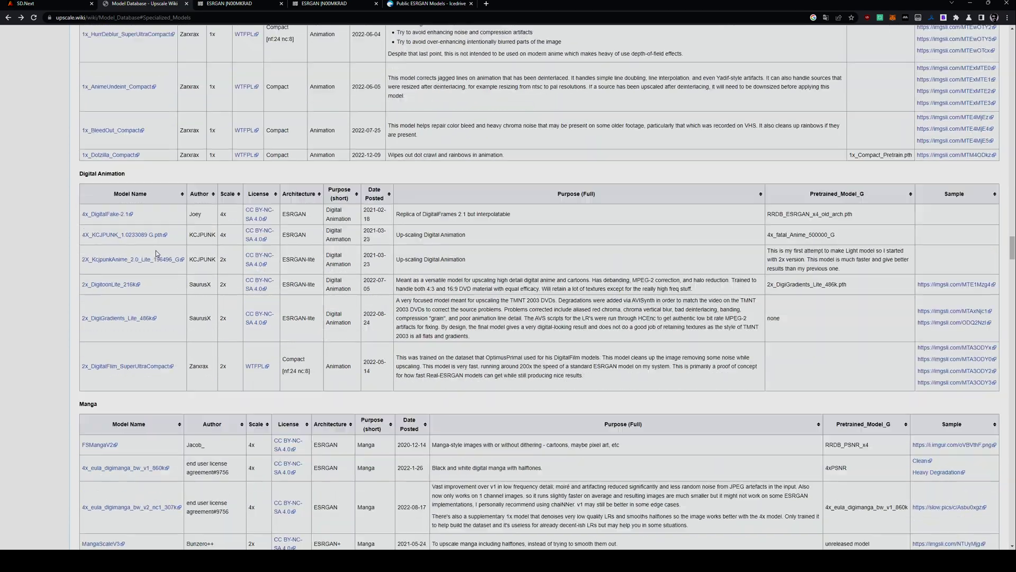
scroll(106, 255, "down", 9)
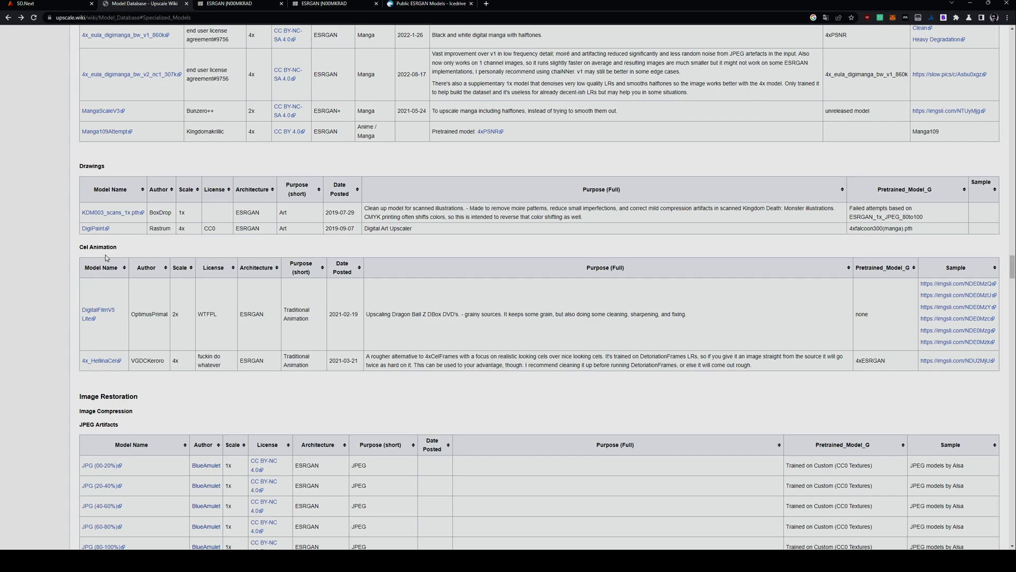
left_click_drag(121, 191, 78, 187)
scroll(120, 278, "down", 5)
scroll(120, 278, "down", 20)
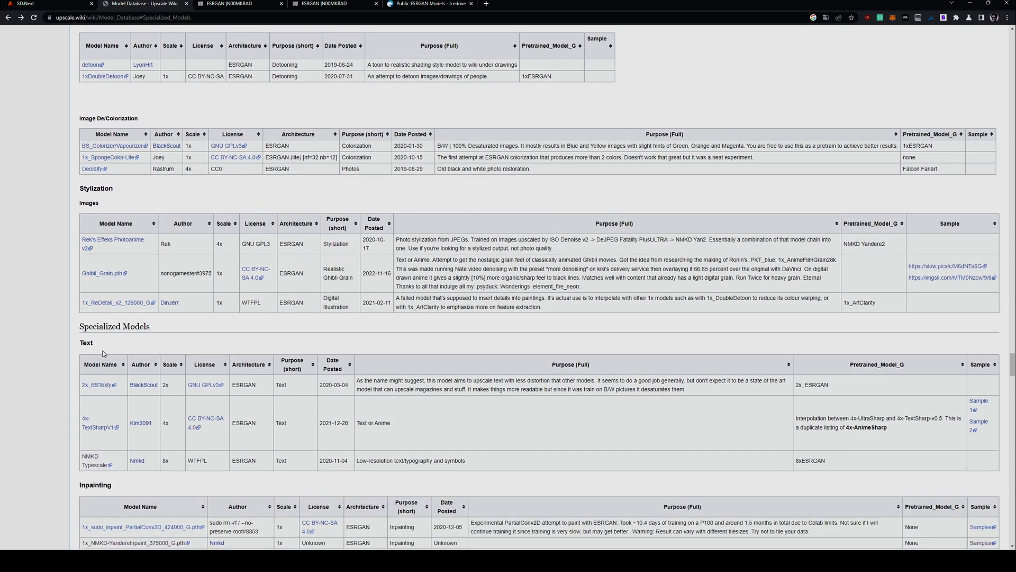
Step: Look over the N00MKRAD complete list of ESRGAN models and the Public ESRGAN Models folder on Icedrive
key("ctrl+Tab")
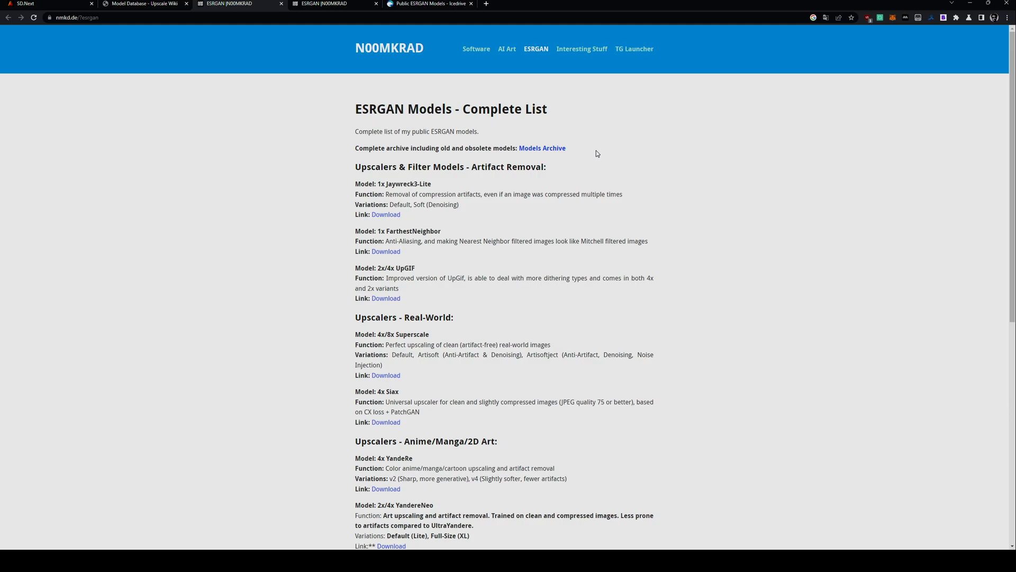
scroll(408, 245, "down", 2)
key("ctrl+Tab")
key("ctrl+Tab")
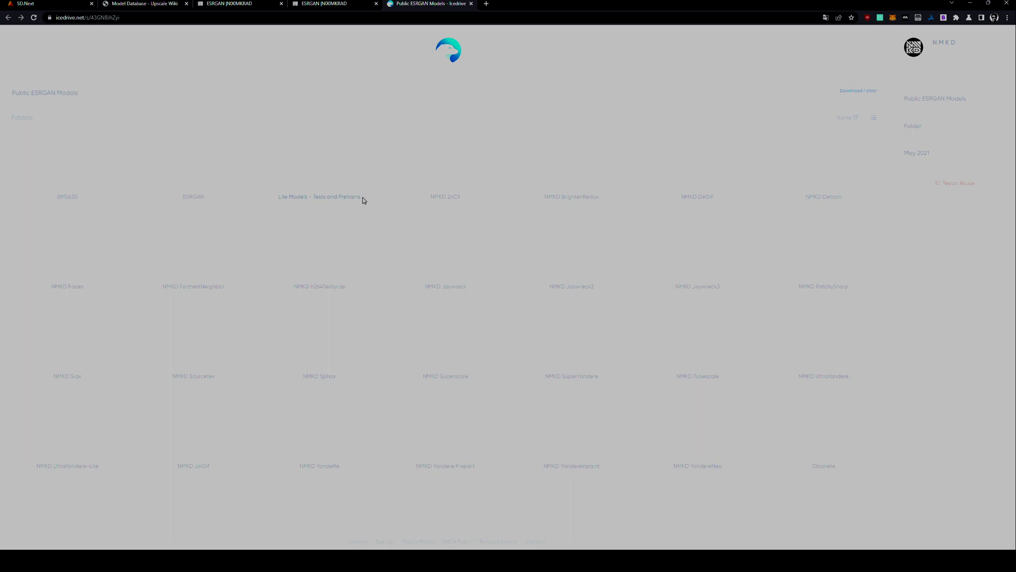
Step: Return to the Upscale Wiki's Universal Models table and open the CountryRoads model's download folder
key("ctrl+2")
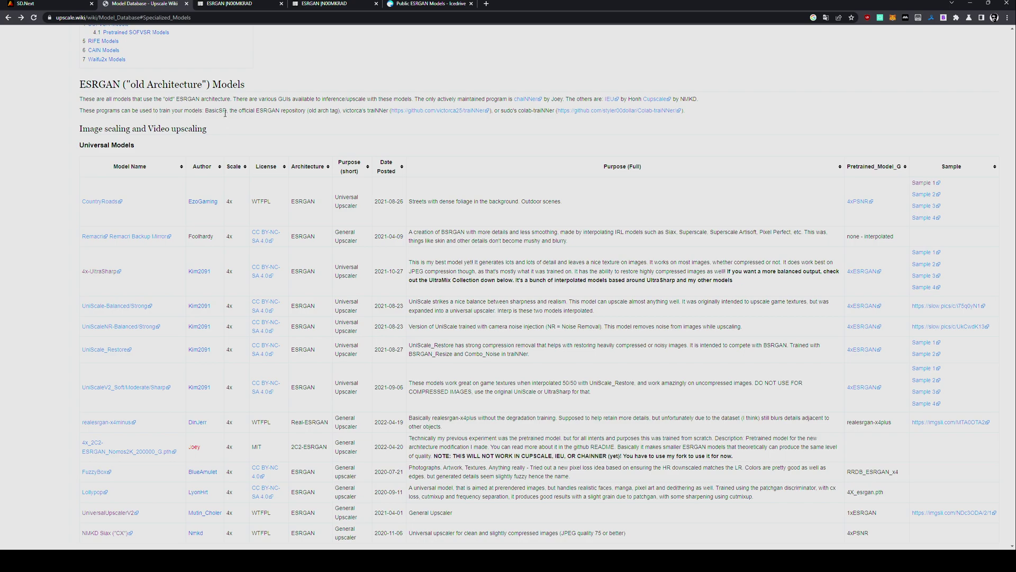
scroll(225, 113, "up", 3)
scroll(54, 293, "down", 1)
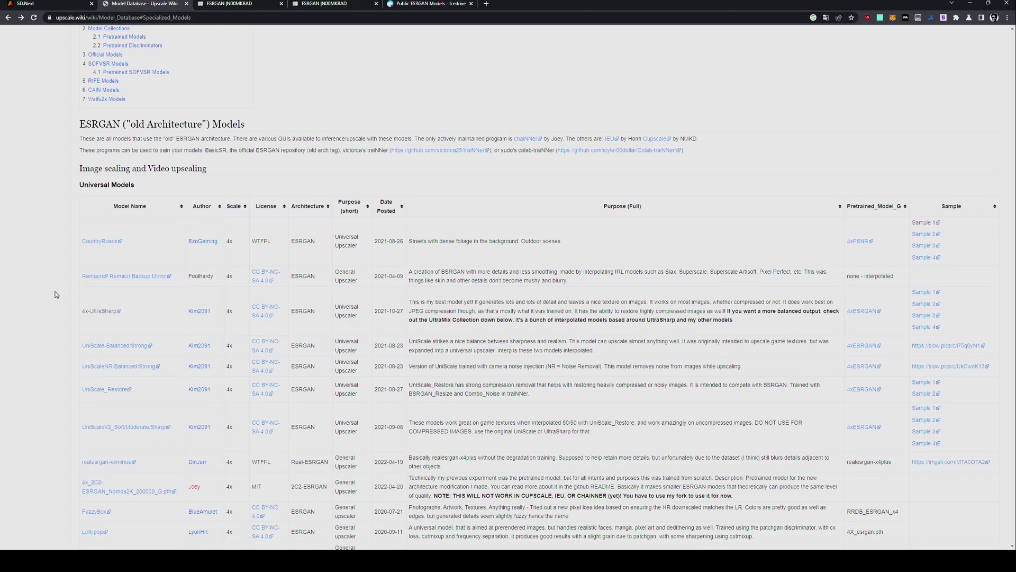
left_click(105, 242)
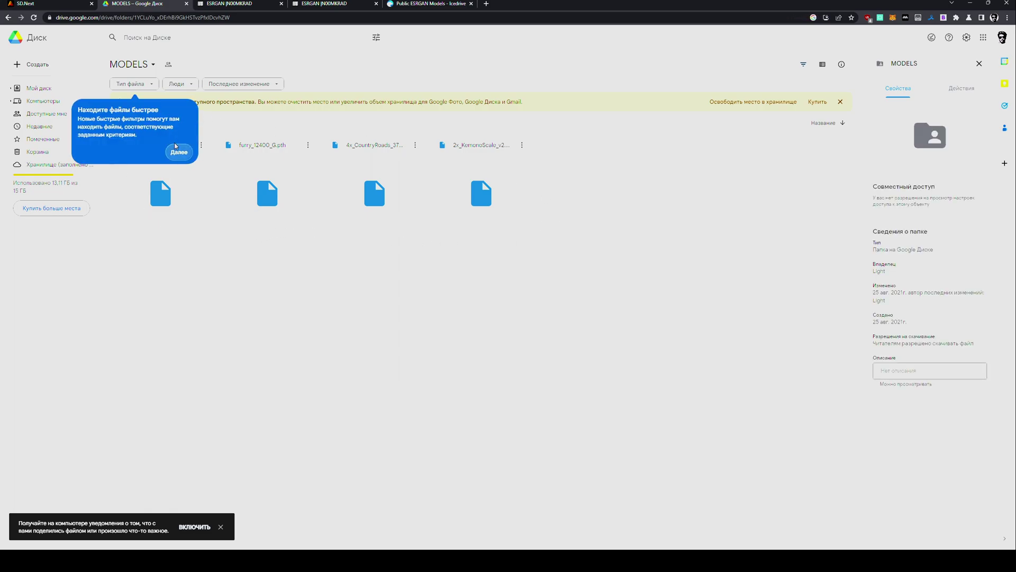
Step: Download the 4x_CountryRoads_377000_G.pth model file from the shared MODELS folder, moving past the quick-filter tip
left_click(175, 145)
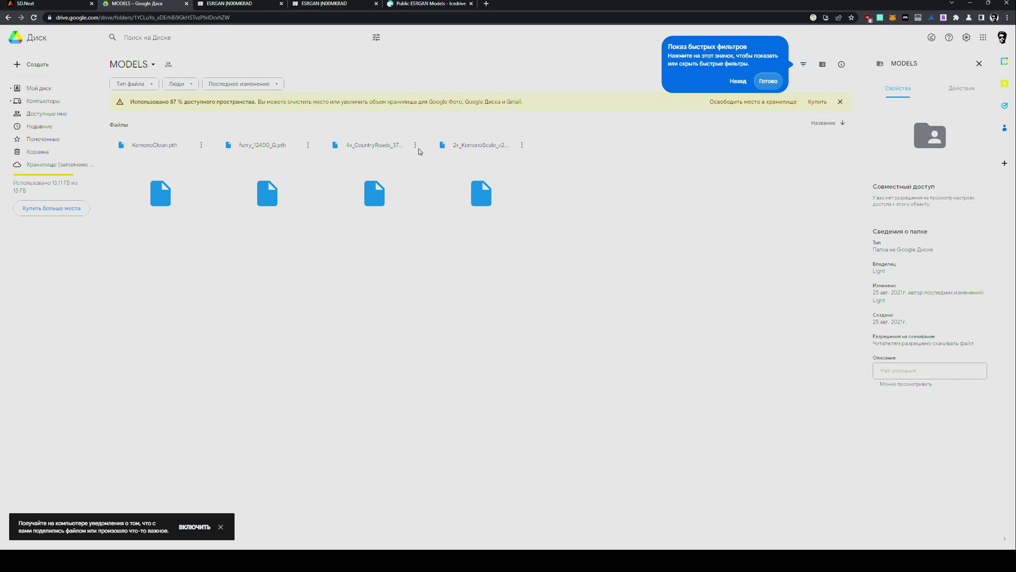
left_click(415, 149)
left_click(416, 149)
left_click(415, 146)
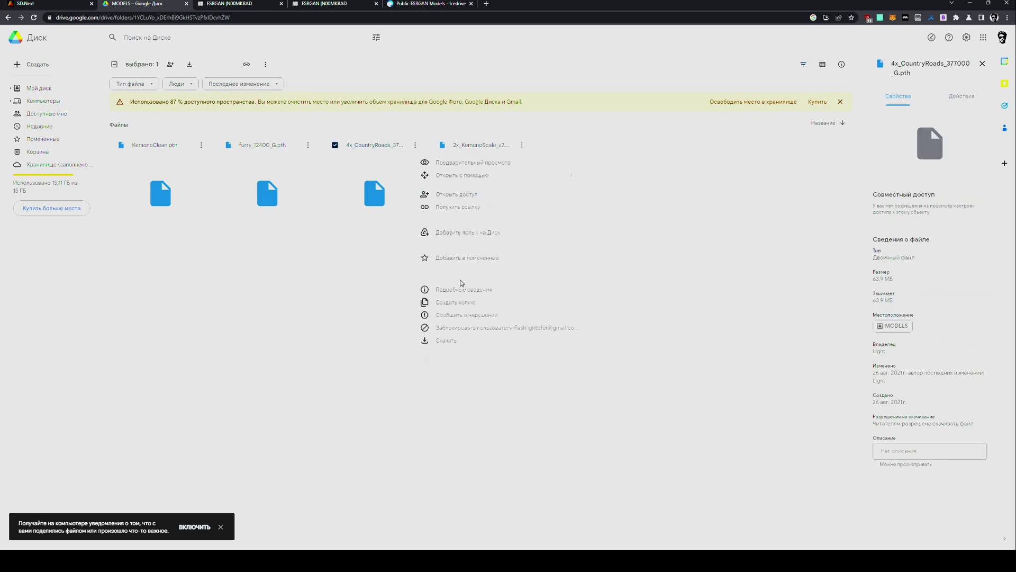
left_click(480, 345)
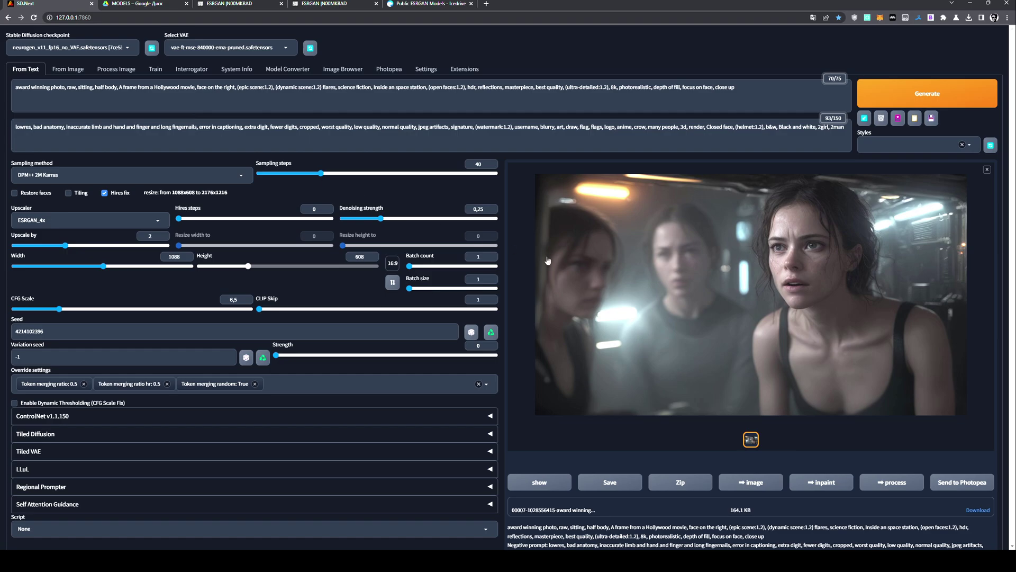
Step: In SD.Next, generate the space station image with Hires fix turned off and inspect the result in the enlarged viewer
left_click(117, 194)
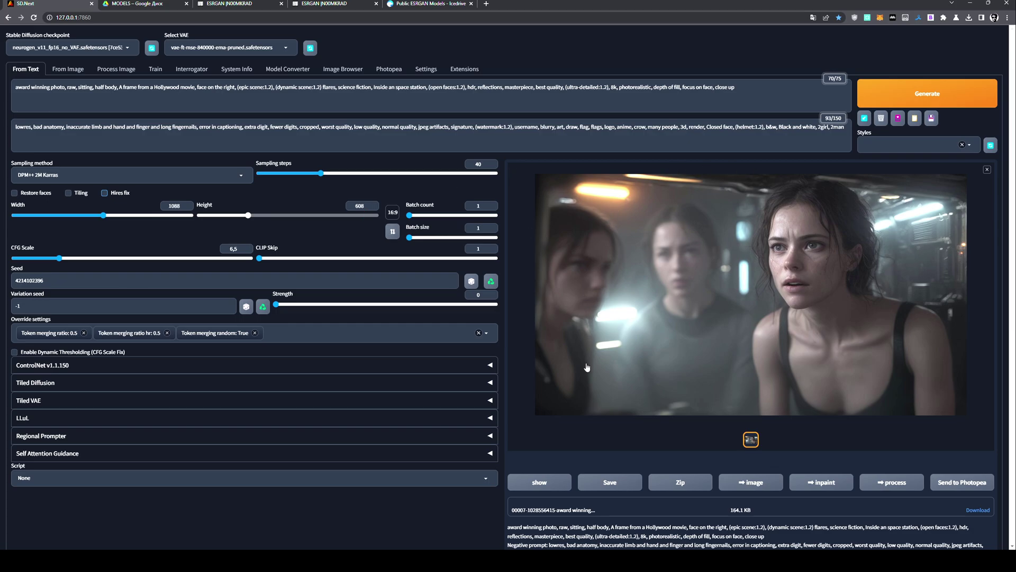
left_click(935, 96)
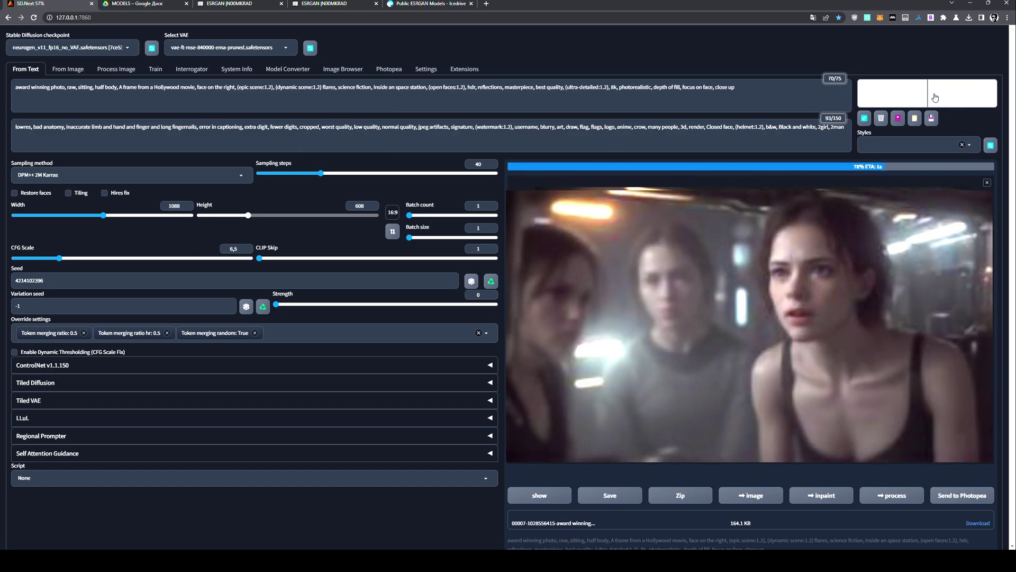
left_click(795, 230)
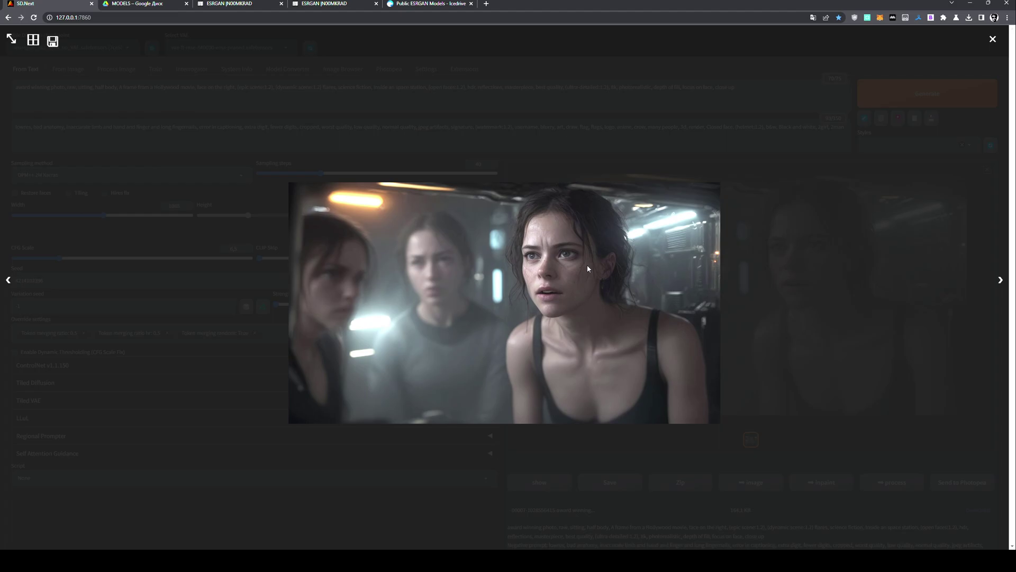
left_click(777, 284)
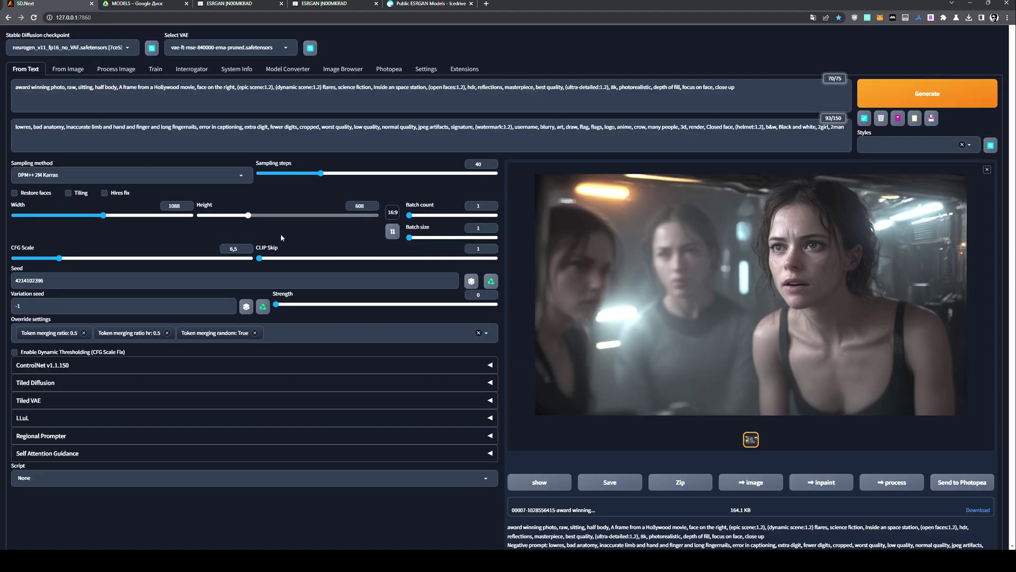
Step: Generate the image with Hires fix enabled, using the ESRGAN_4x upscaler at 2x, and open the result enlarged
left_click(120, 194)
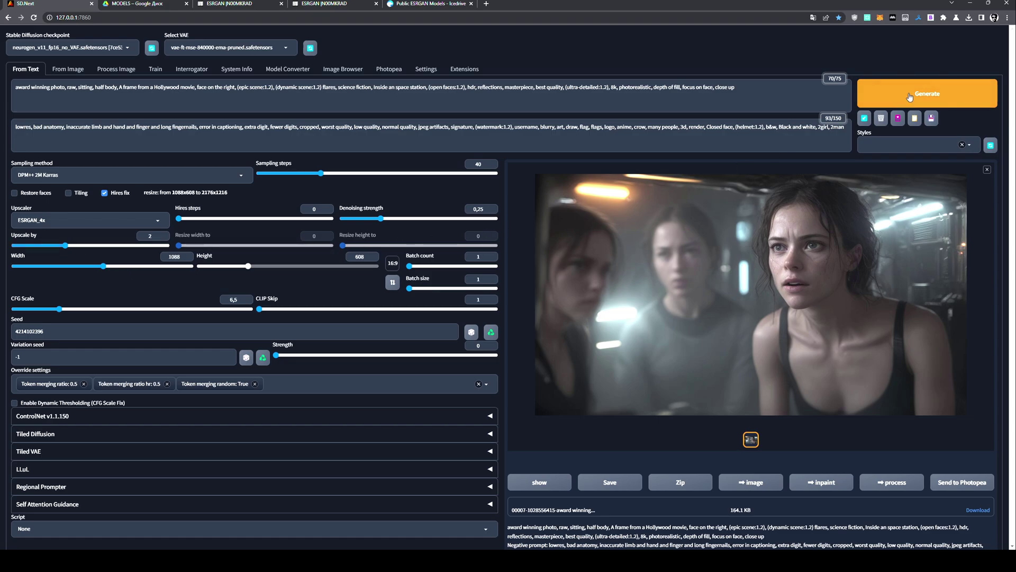
left_click(936, 99)
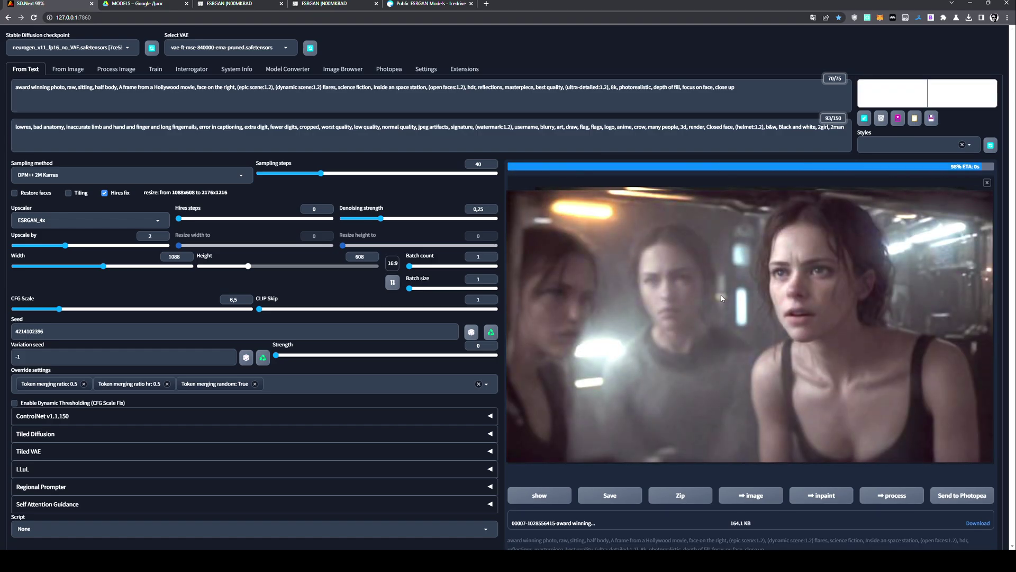
left_click(721, 294)
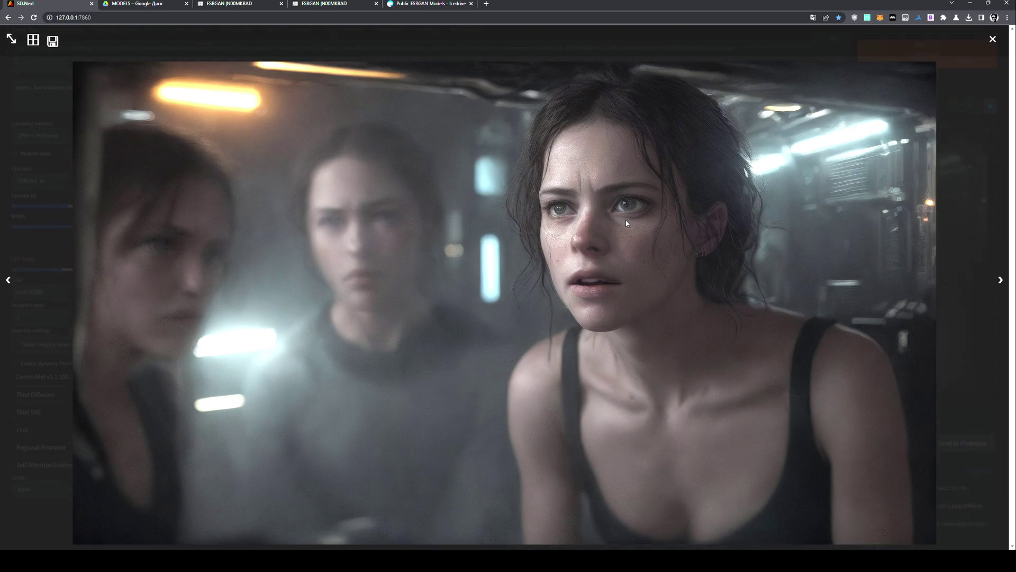
Step: Examine the facial detail of the foreground woman in the upscaled image at higher magnification
key("ctrl+plus")
key("ctrl+plus")
key("ctrl+plus")
key("ctrl+plus")
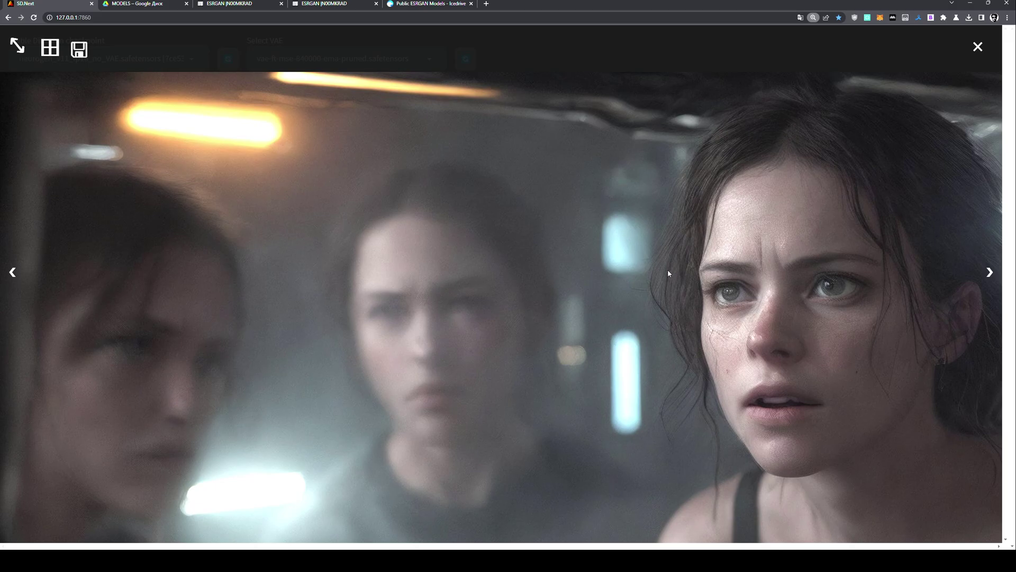
key("ctrl+plus")
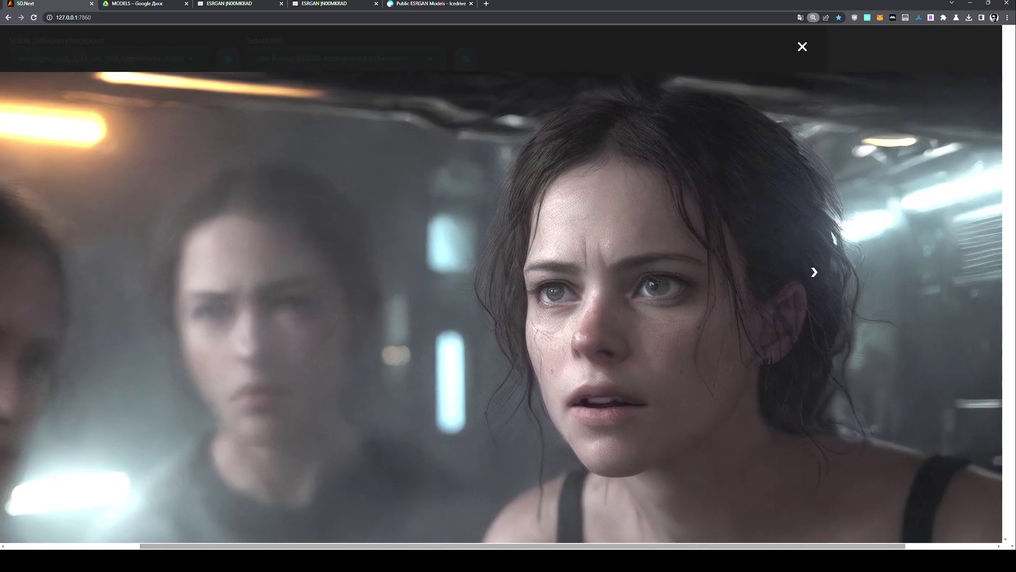
scroll(575, 308, "down", 1)
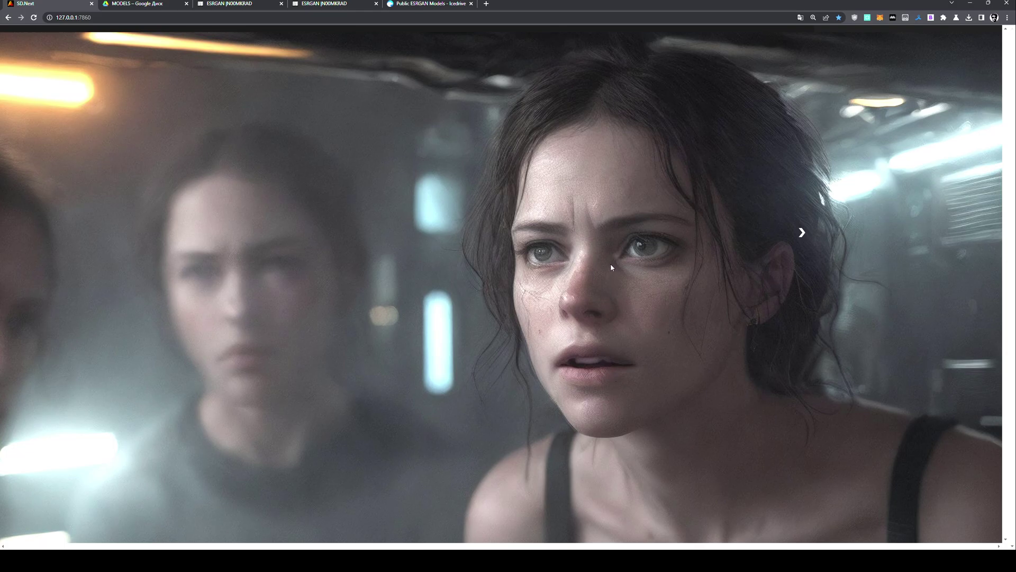
Step: Inspect the foreground woman's face and hair in the enlarged ESRGAN_4x image, return it to full view and close the viewer
scroll(634, 268, "down", 3)
scroll(637, 268, "up", 3)
scroll(639, 271, "down", 2)
scroll(639, 271, "up", 2)
scroll(639, 269, "down", 4)
scroll(659, 262, "up", 4)
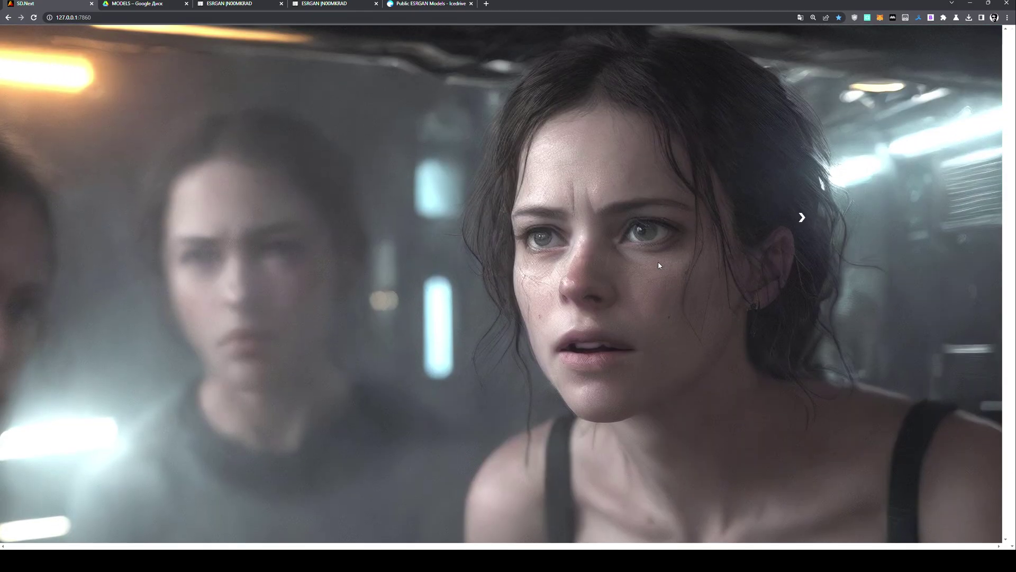
scroll(658, 262, "up", 1)
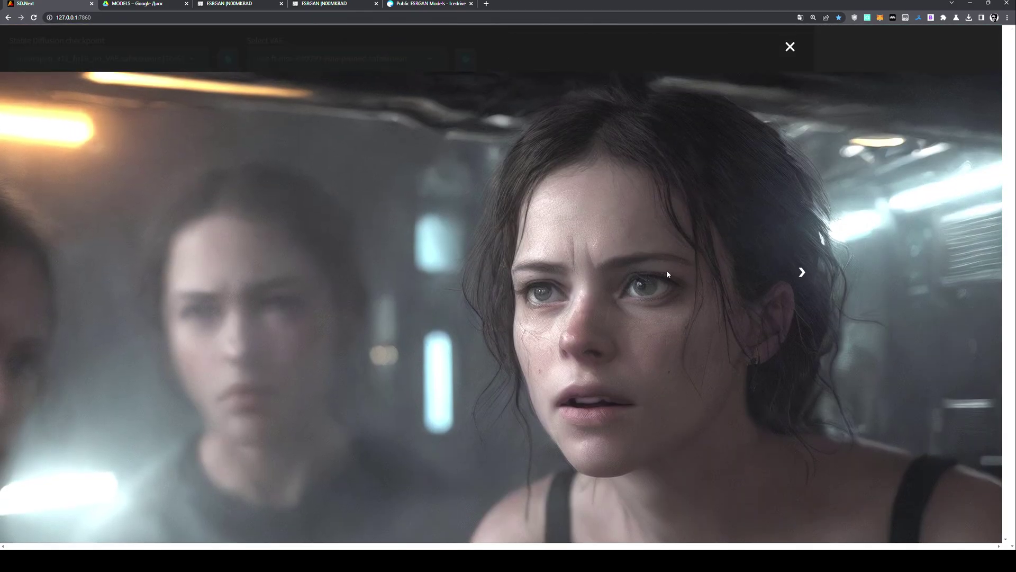
scroll(668, 274, "down", 3)
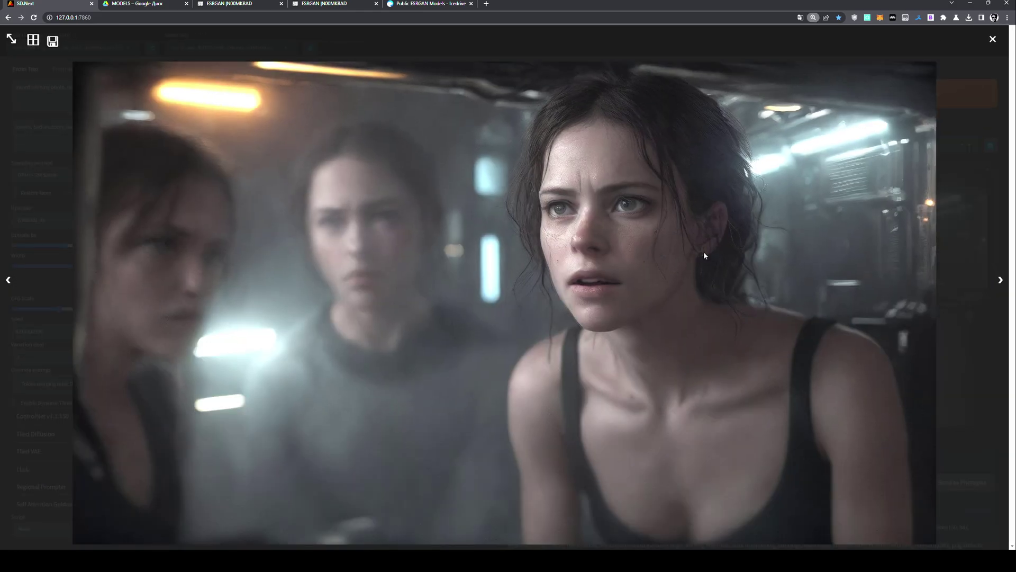
left_click(992, 40)
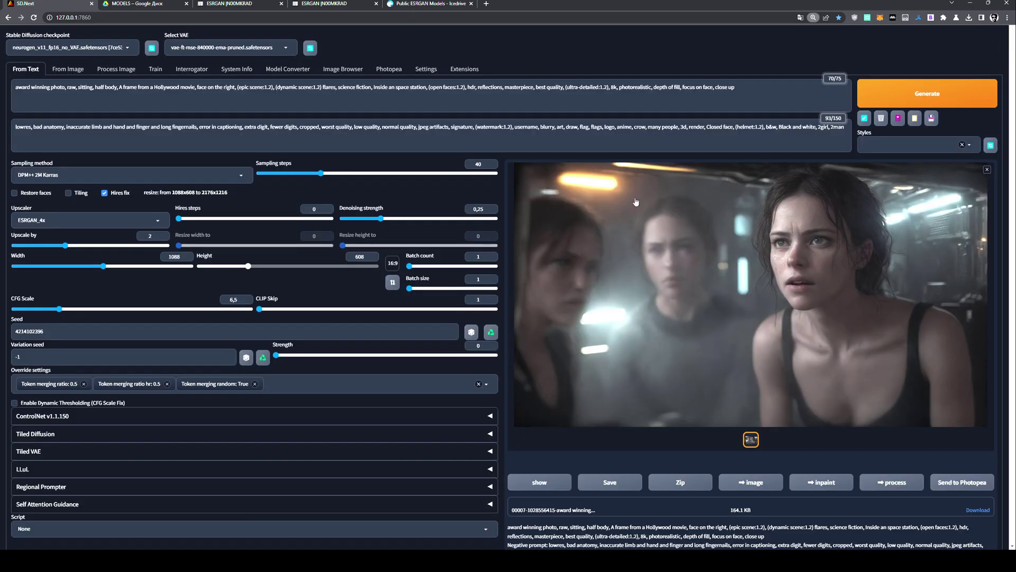
Step: Set the Hires fix upscaler to 4x-UltraSharp, generate the image again and open the result enlarged
left_click(155, 223)
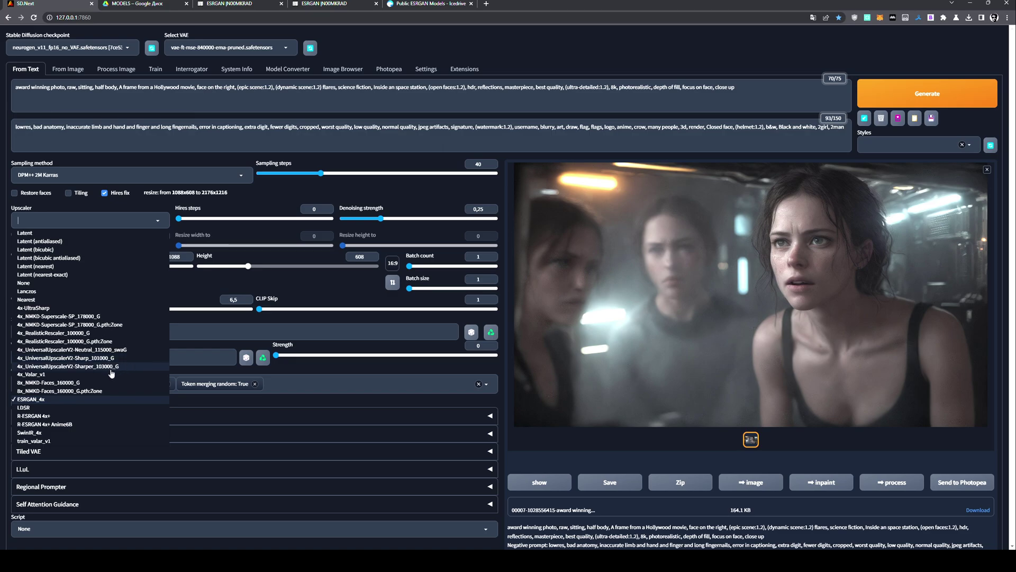
left_click(71, 308)
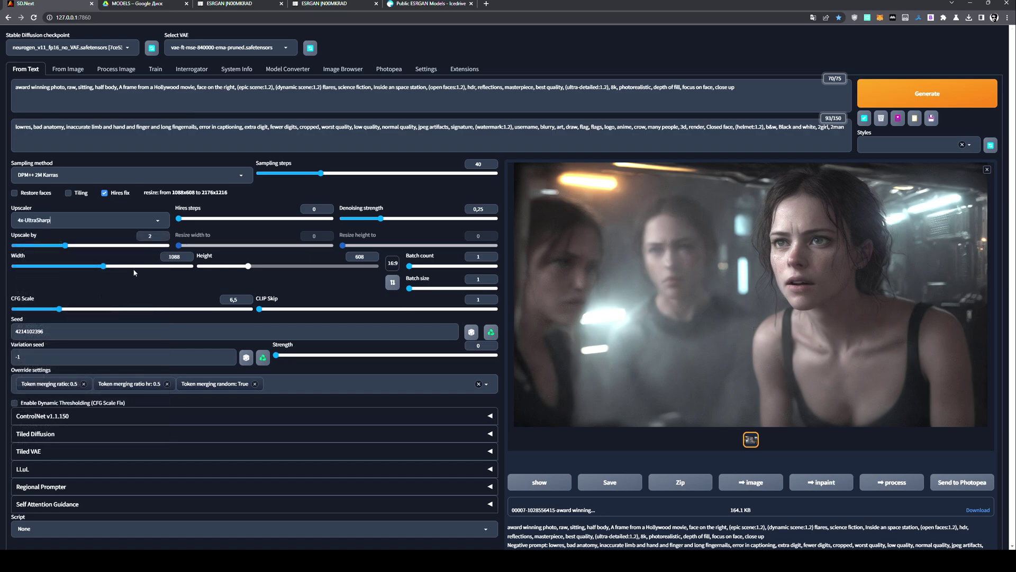
left_click(912, 99)
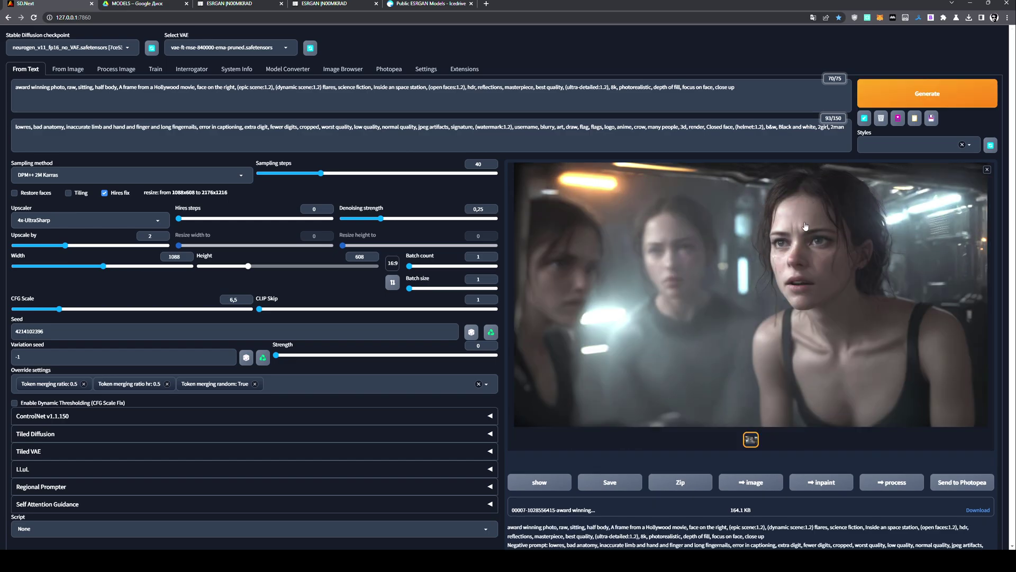
left_click(804, 225)
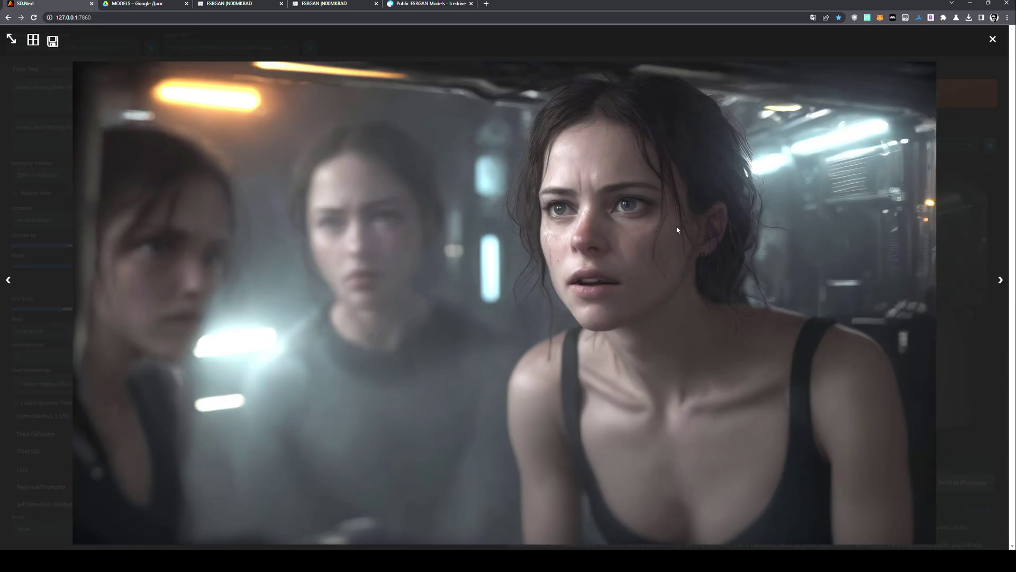
Step: Examine the foreground woman's face in the 4x-UltraSharp image at higher magnification and close the viewer
scroll(678, 201, "up", 4, "ctrl")
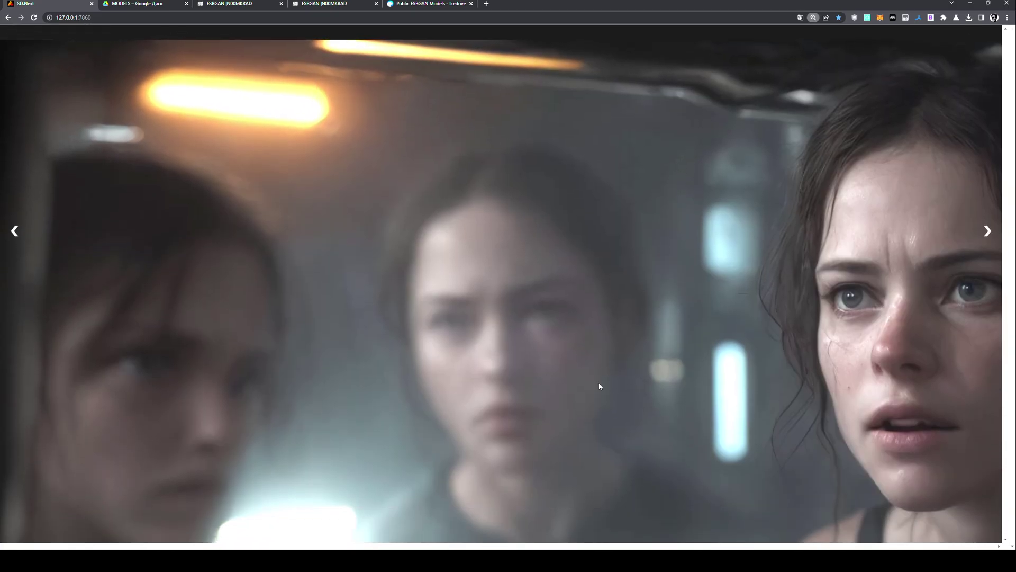
scroll(620, 339, "right", 5)
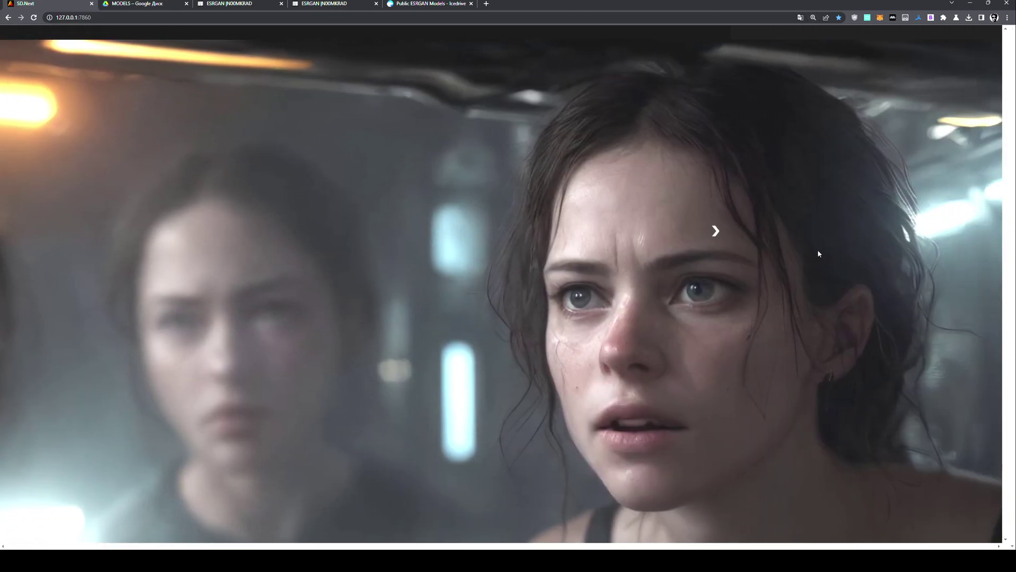
scroll(817, 251, "down", 3)
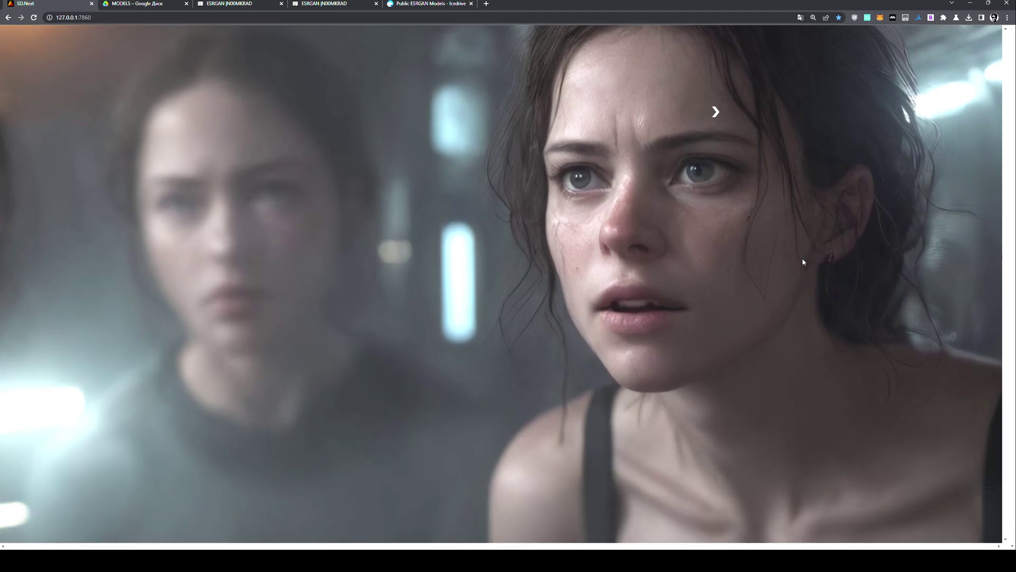
scroll(718, 283, "up", 1)
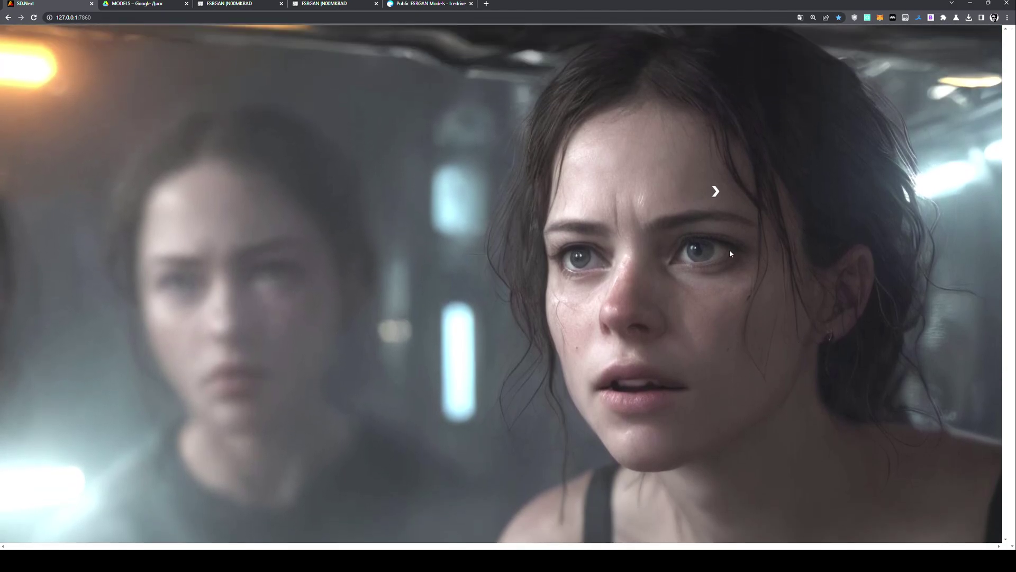
scroll(741, 265, "down", 4)
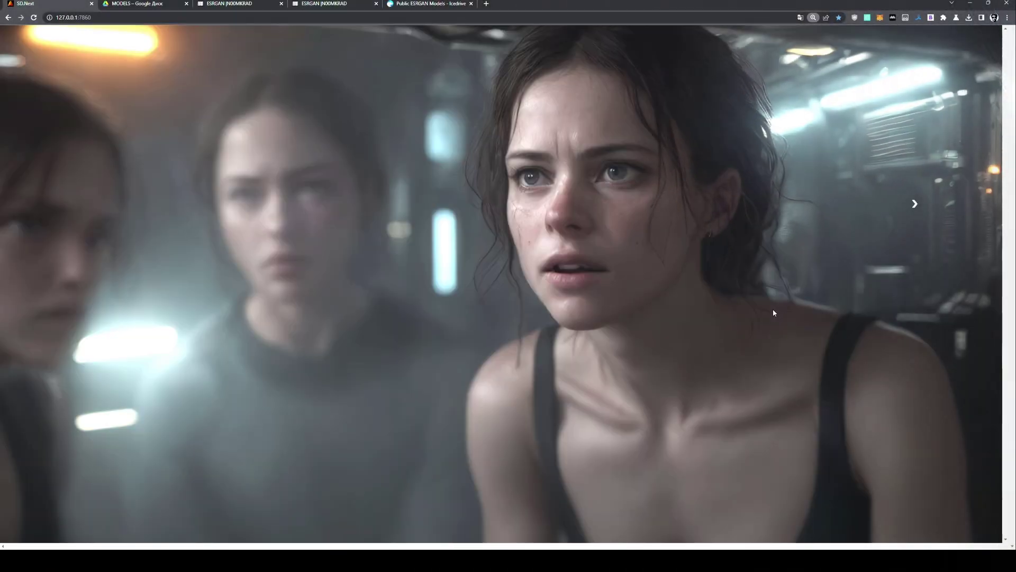
left_click(772, 312)
left_click(983, 128)
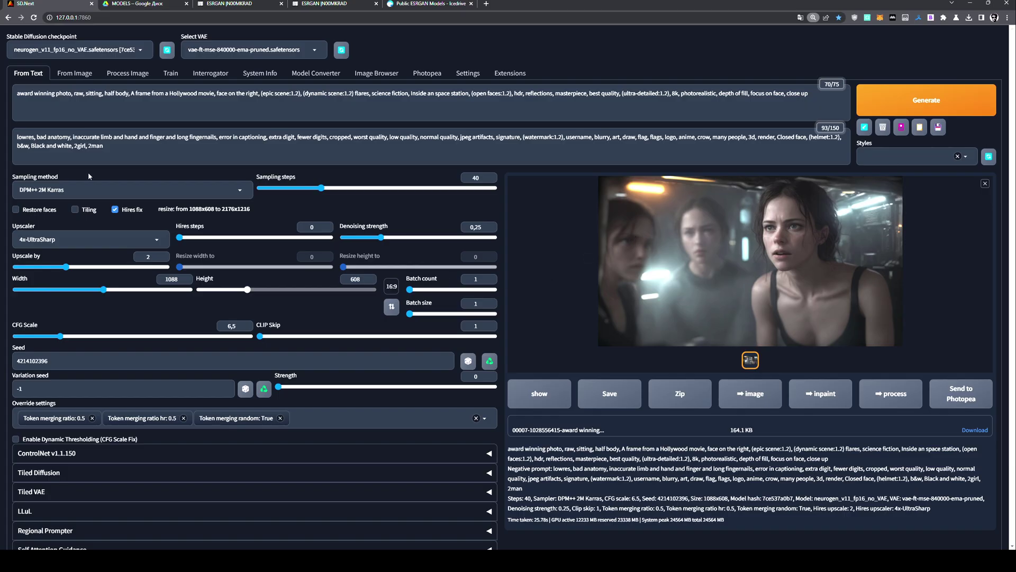
Step: Set the Hires fix upscaler to 4x_Valar_v1, generate the image again and open the result enlarged
left_click(87, 239)
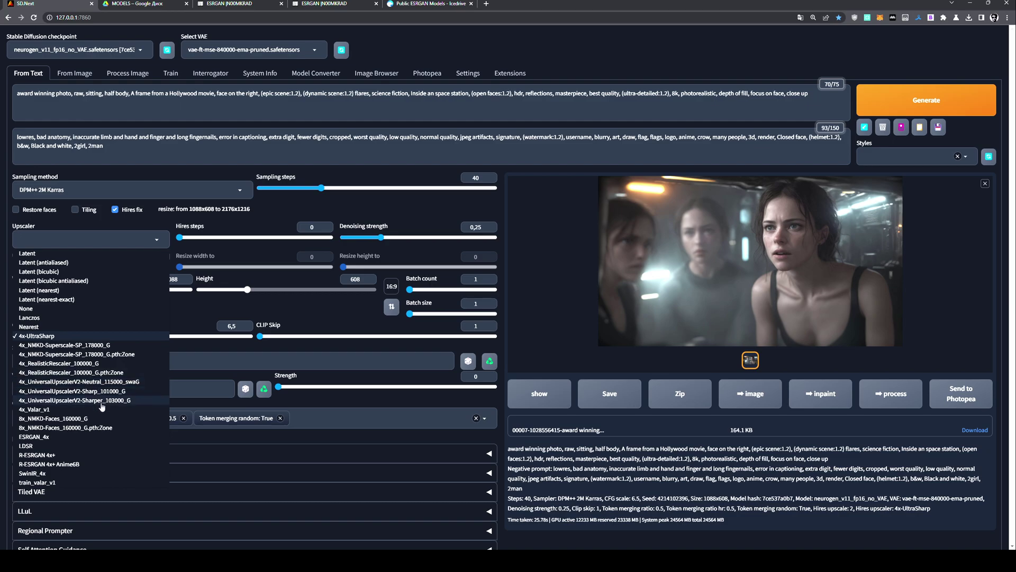
left_click(97, 410)
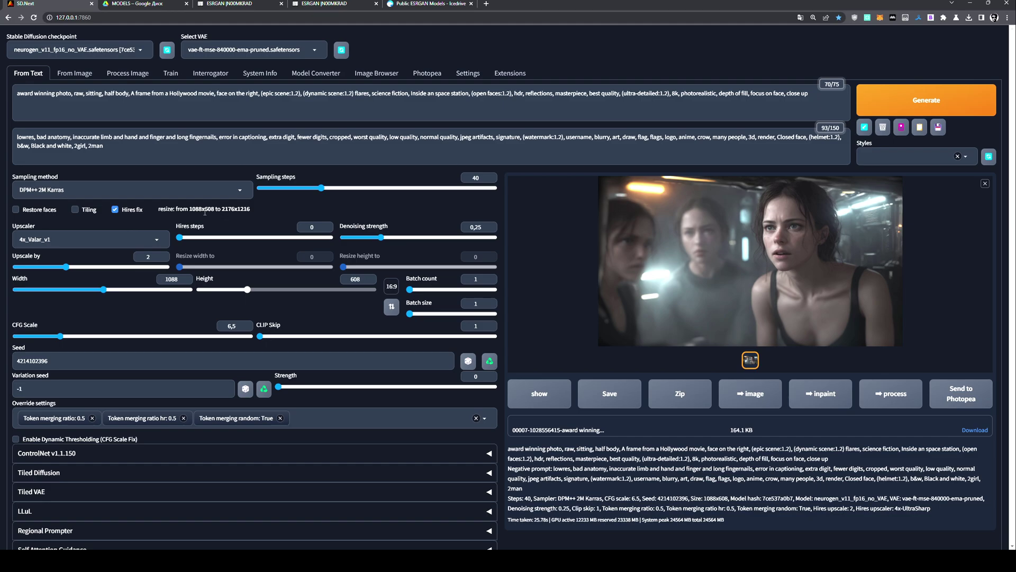
left_click(84, 239)
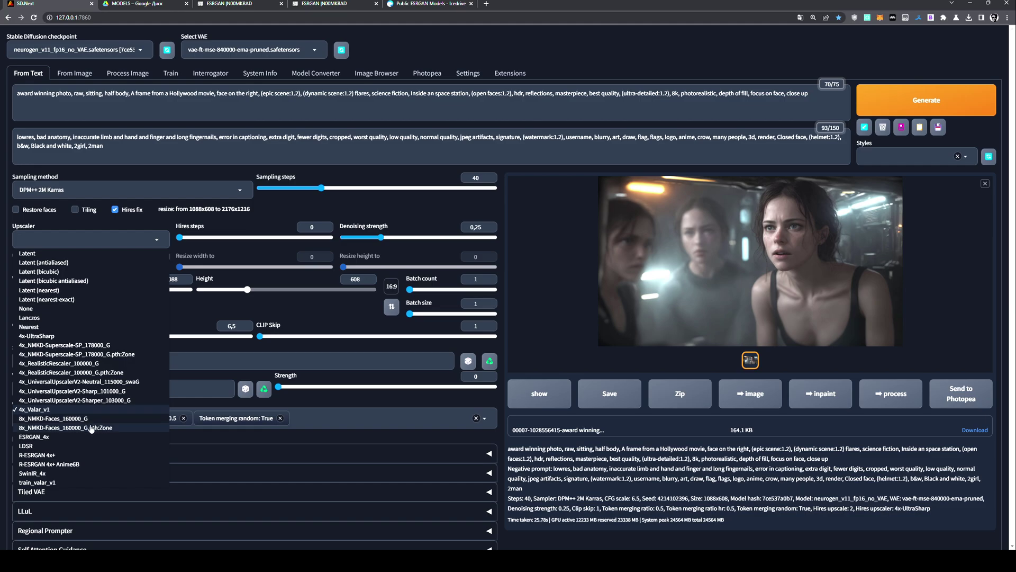
left_click(926, 100)
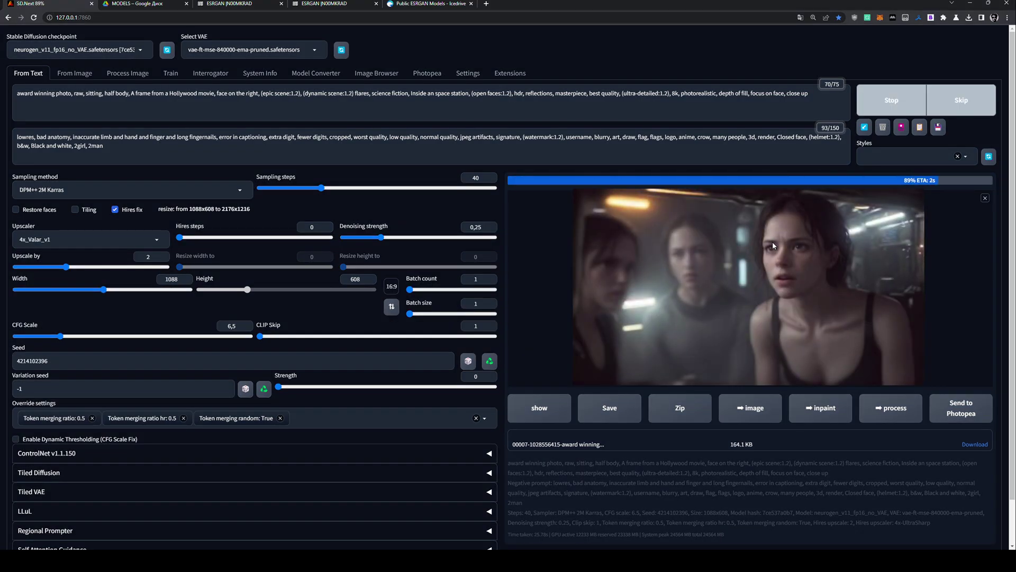
left_click(773, 241)
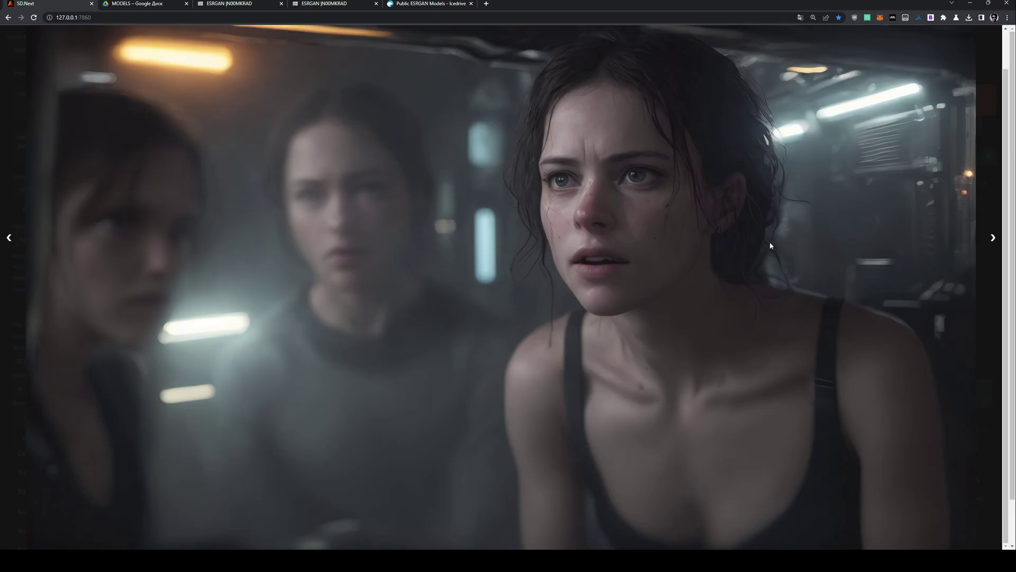